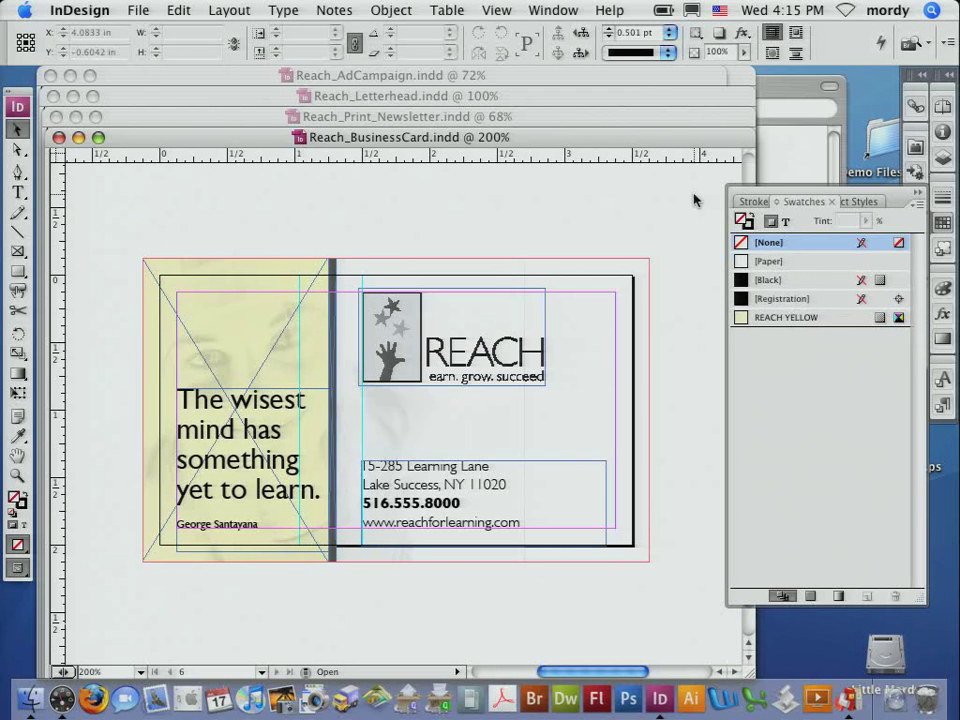
Step: Deselect everything on the business card and collapse the Swatches panel into the icon dock
left_click(601, 202)
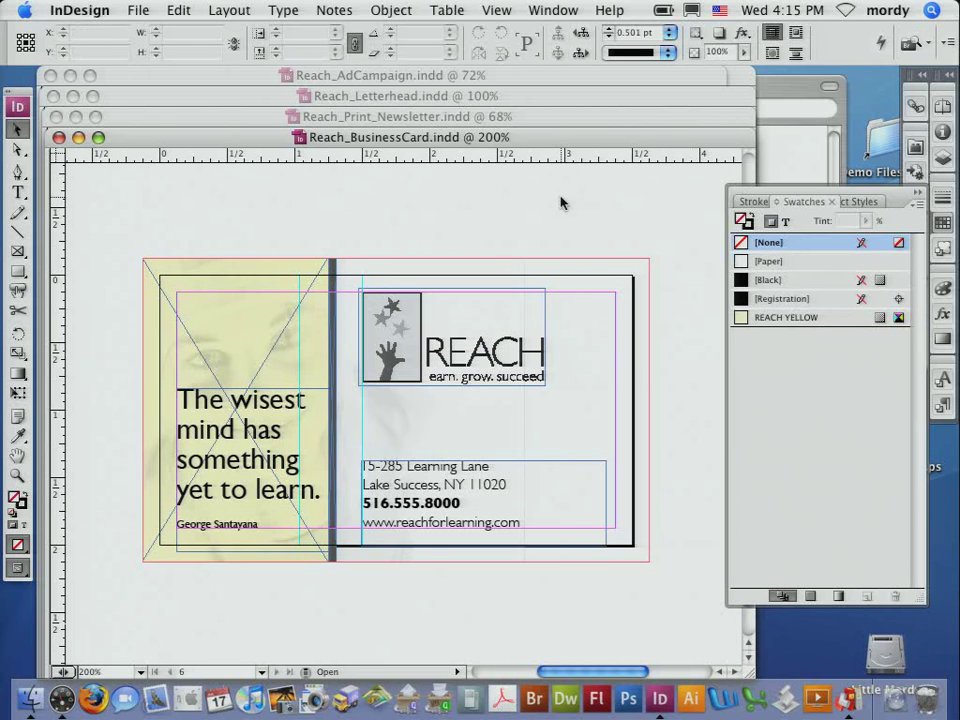
left_click(919, 193)
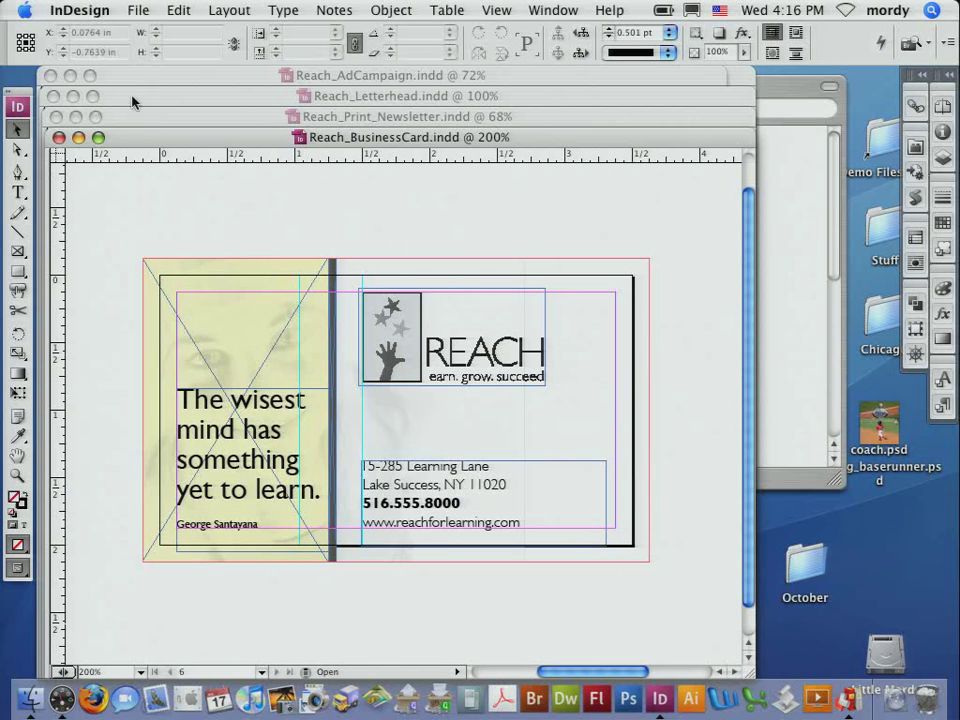
Step: Create a new book named color.indb
left_click(134, 10)
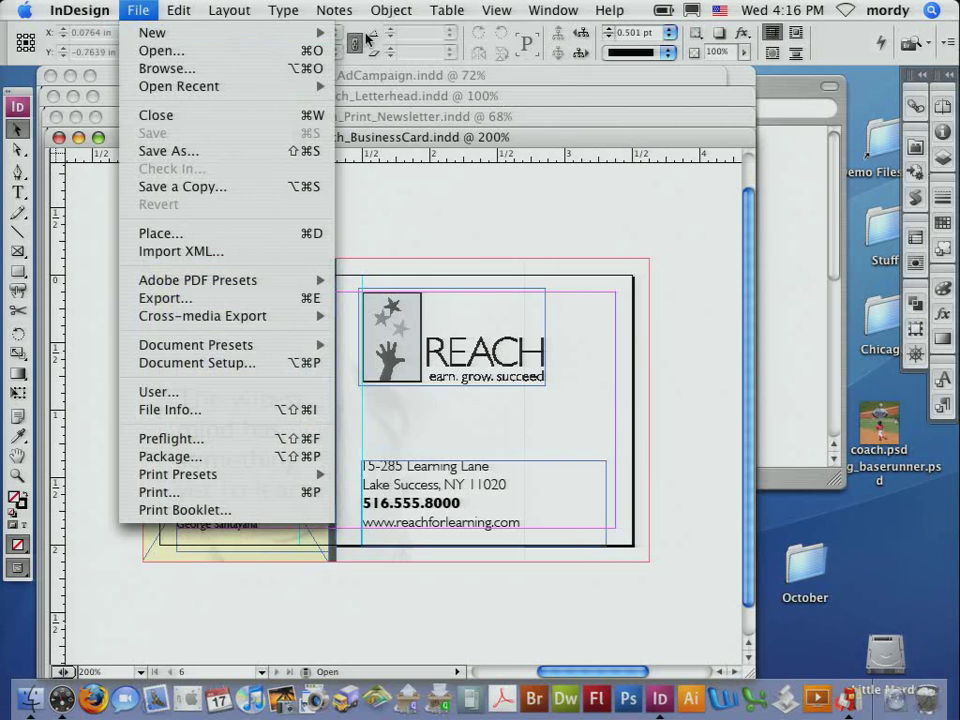
mouse_move(320, 32)
left_click(366, 75)
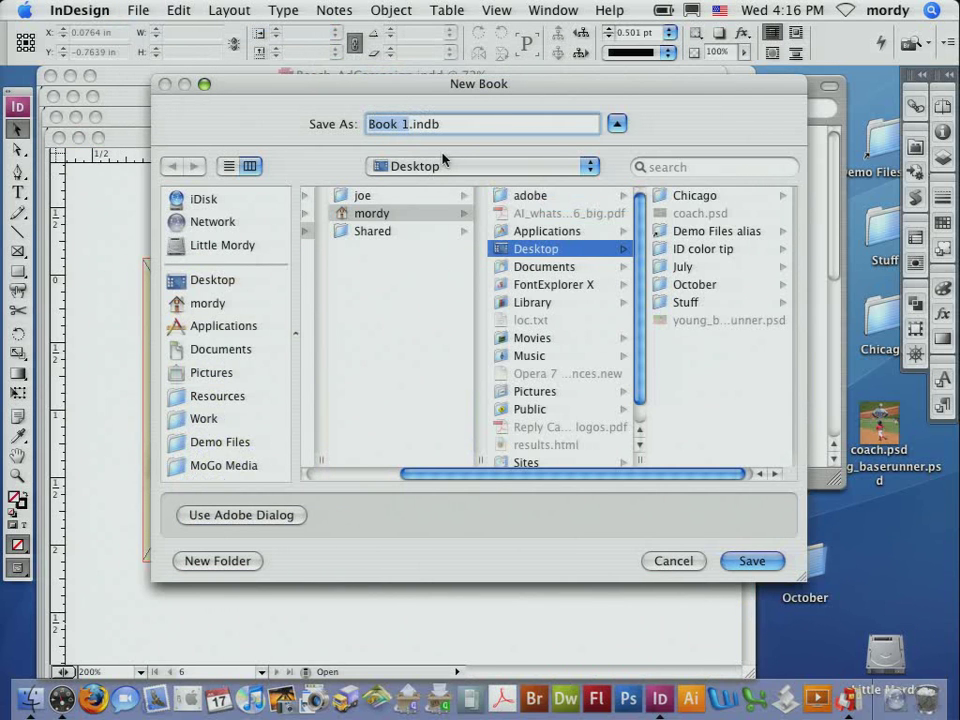
type("color")
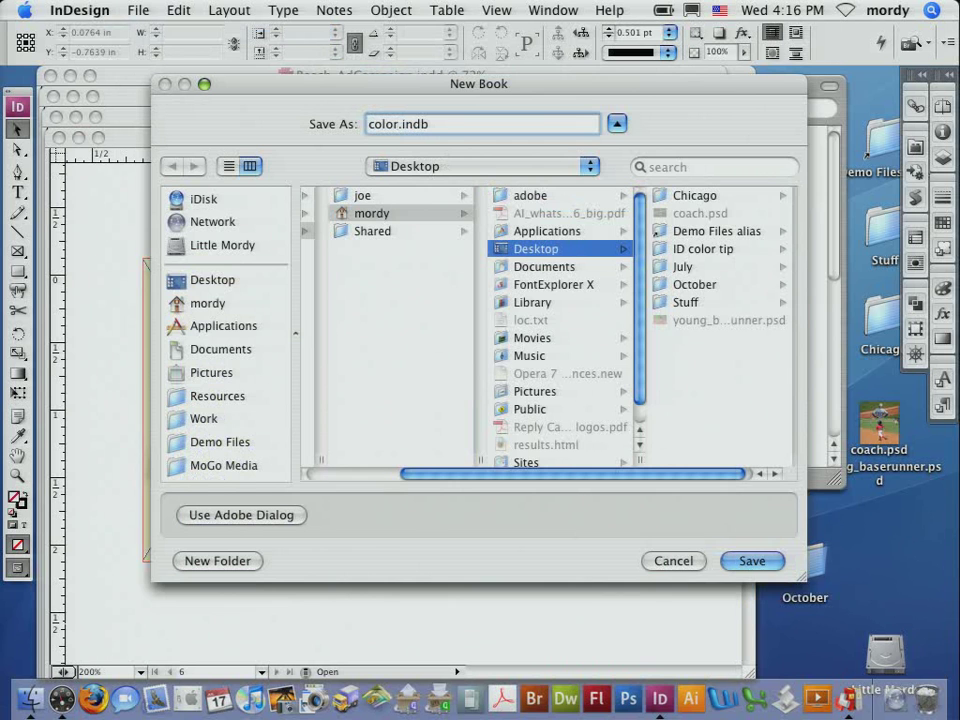
key("Return")
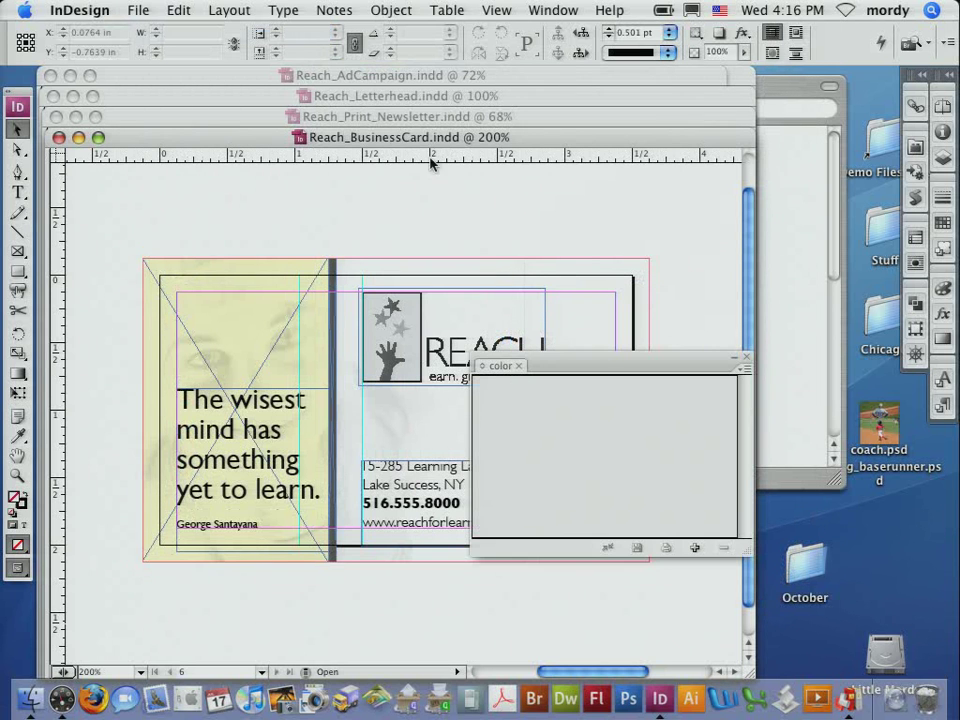
Step: Move the color book panel aside and close the open Reach documents, including AdCampaign and Brochure
left_click_drag(626, 360, 690, 270)
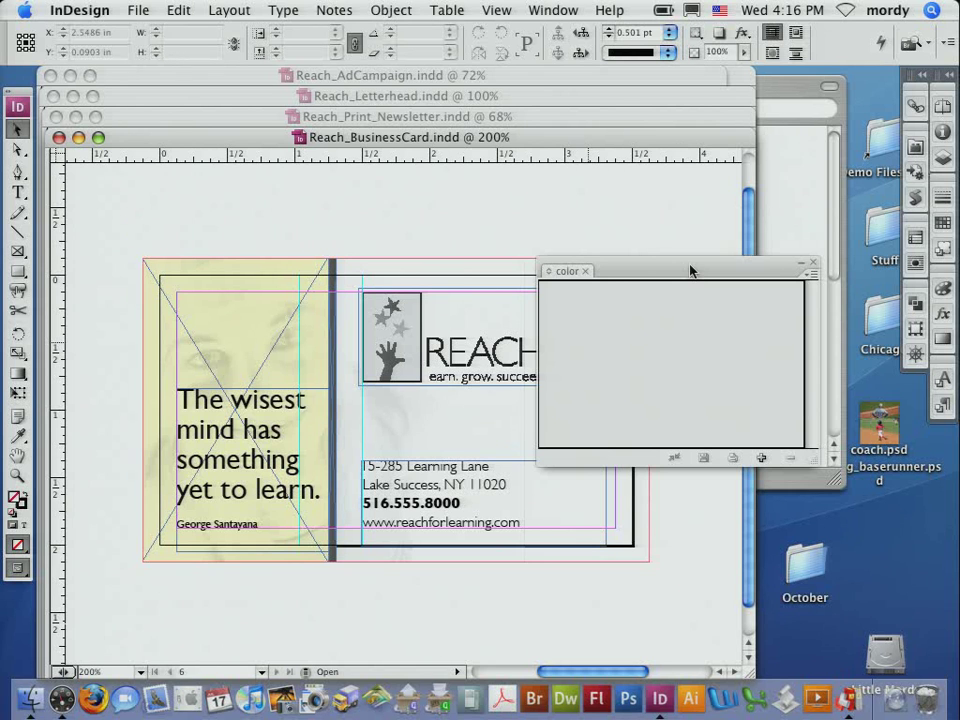
left_click(409, 197)
key("super+grave")
key("super+grave")
key("super+grave")
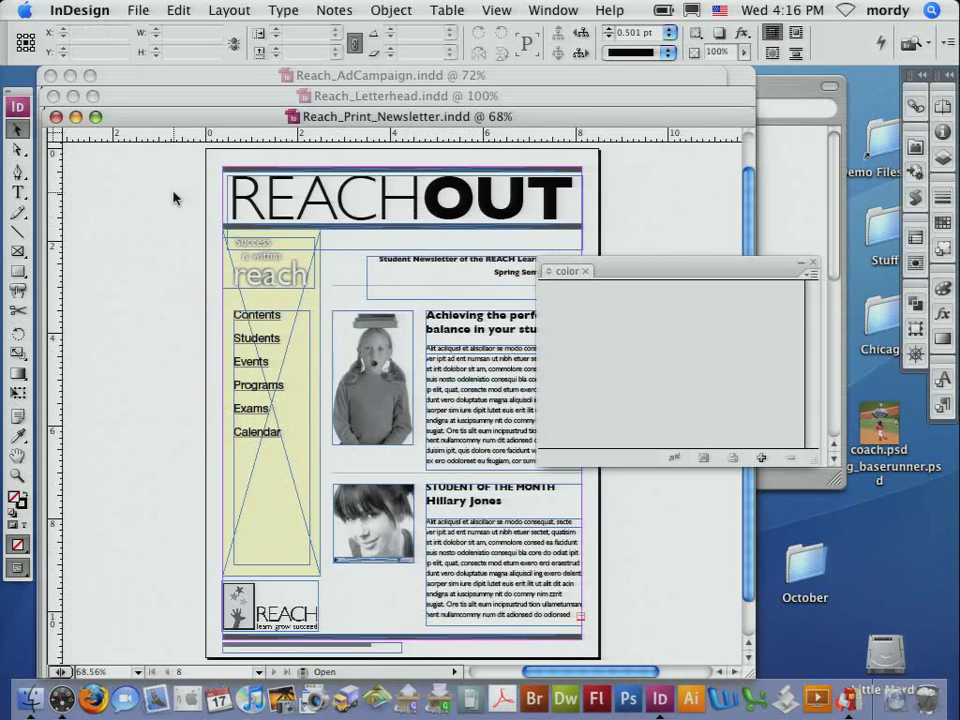
key("super+w")
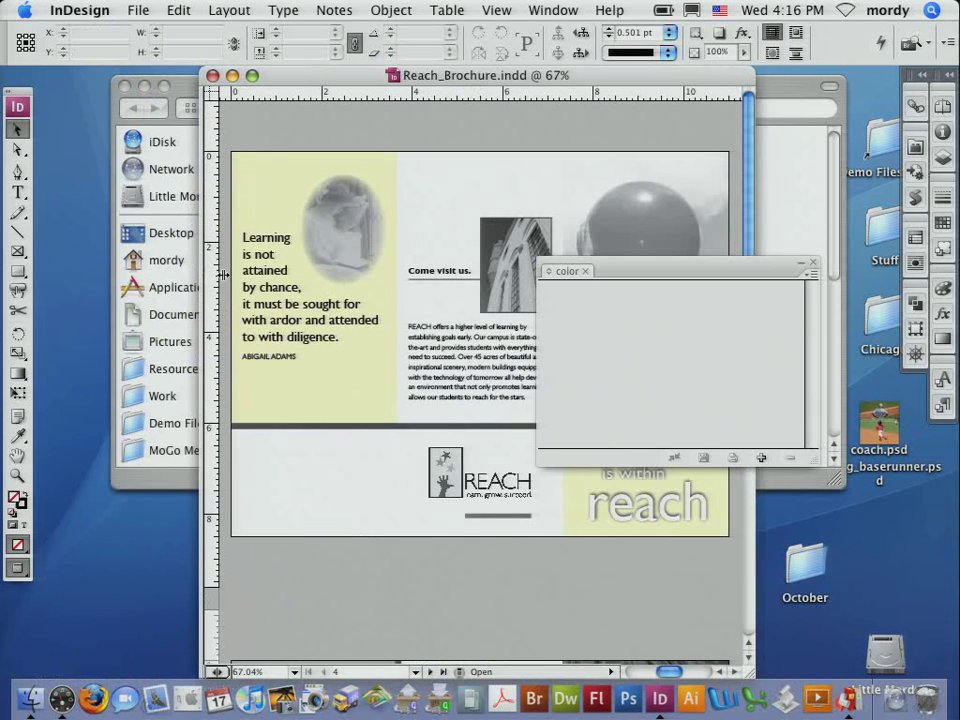
key("super+w")
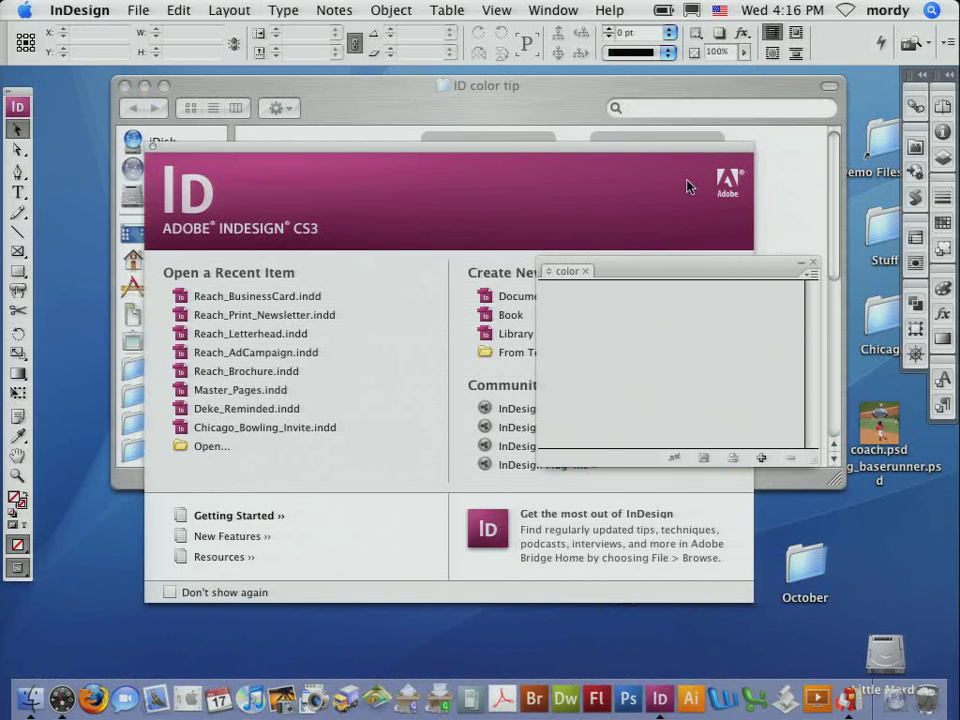
left_click(710, 84)
Step: Hide InDesign and open the ID color tip folder in Finder
key("super+w")
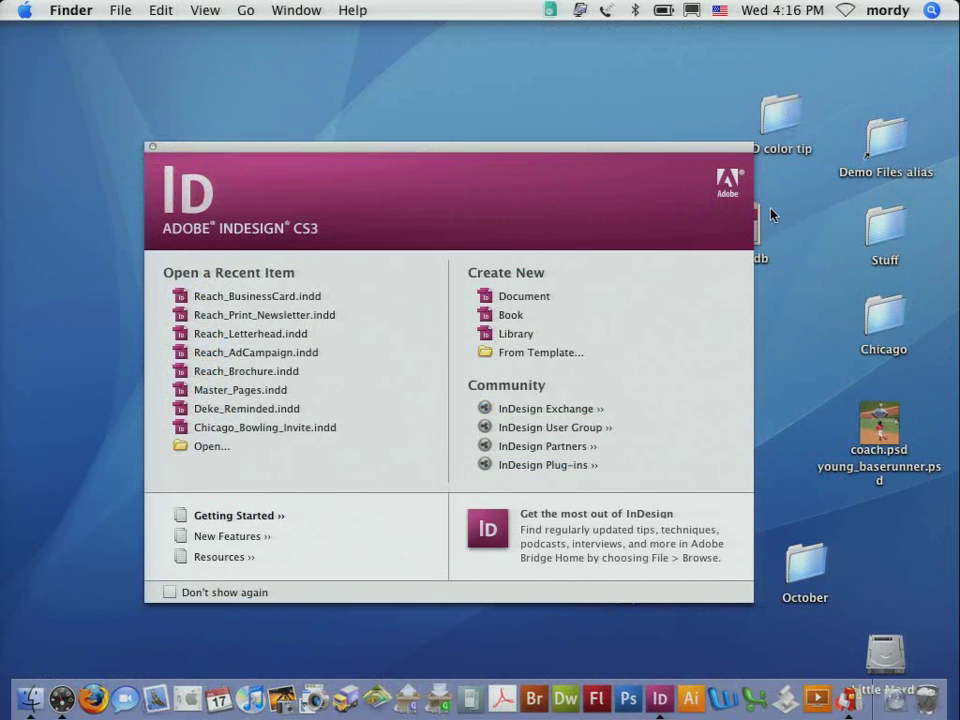
left_click(688, 160)
left_click_drag(686, 150, 553, 129)
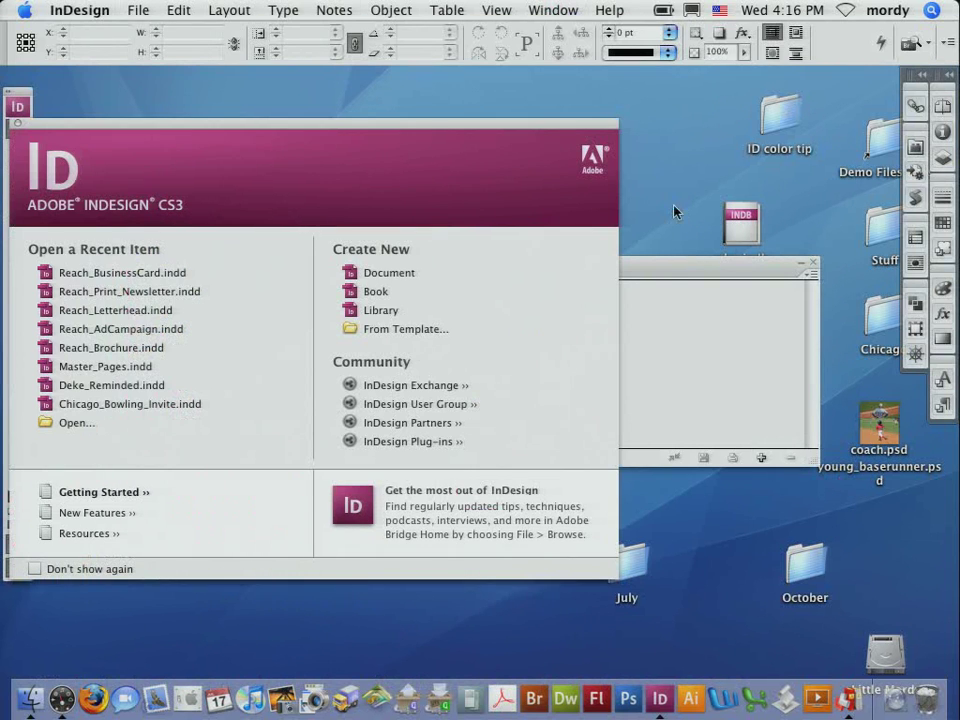
left_click(660, 272)
key("super+h")
double_click(780, 112)
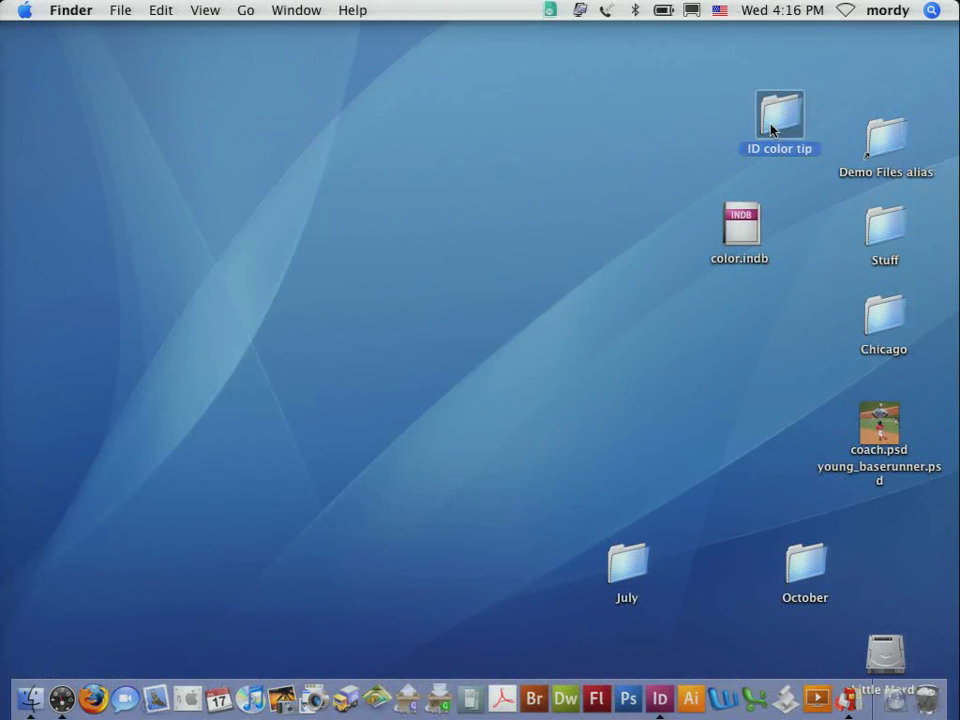
left_click_drag(694, 97, 737, 276)
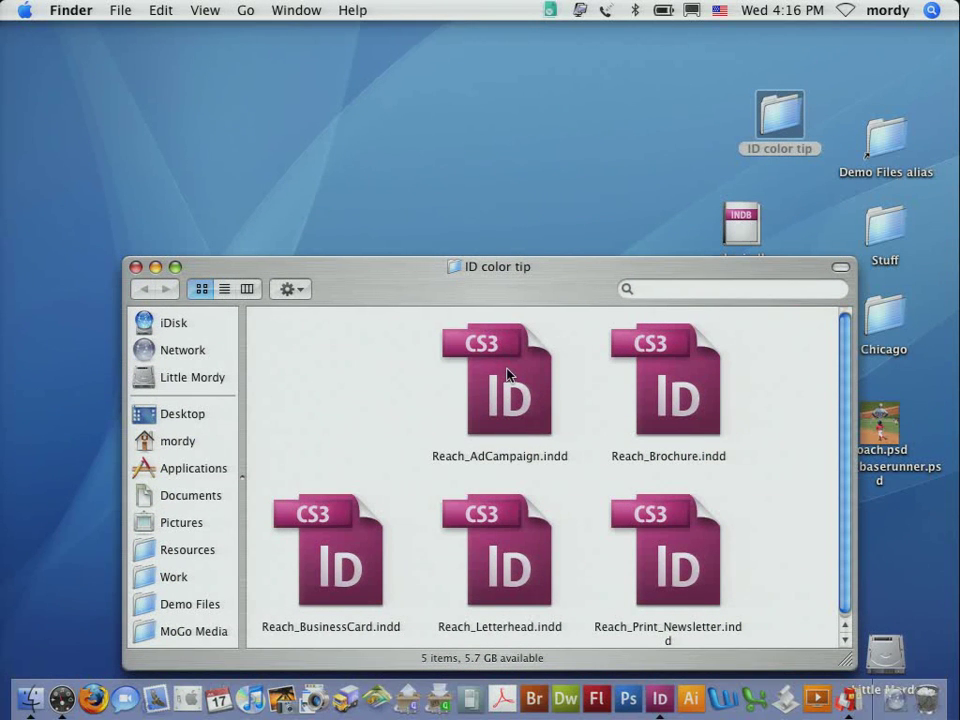
Step: Select the five Reach .indd files and drop them into the color book panel
left_click_drag(300, 366, 764, 594)
key("super+Tab")
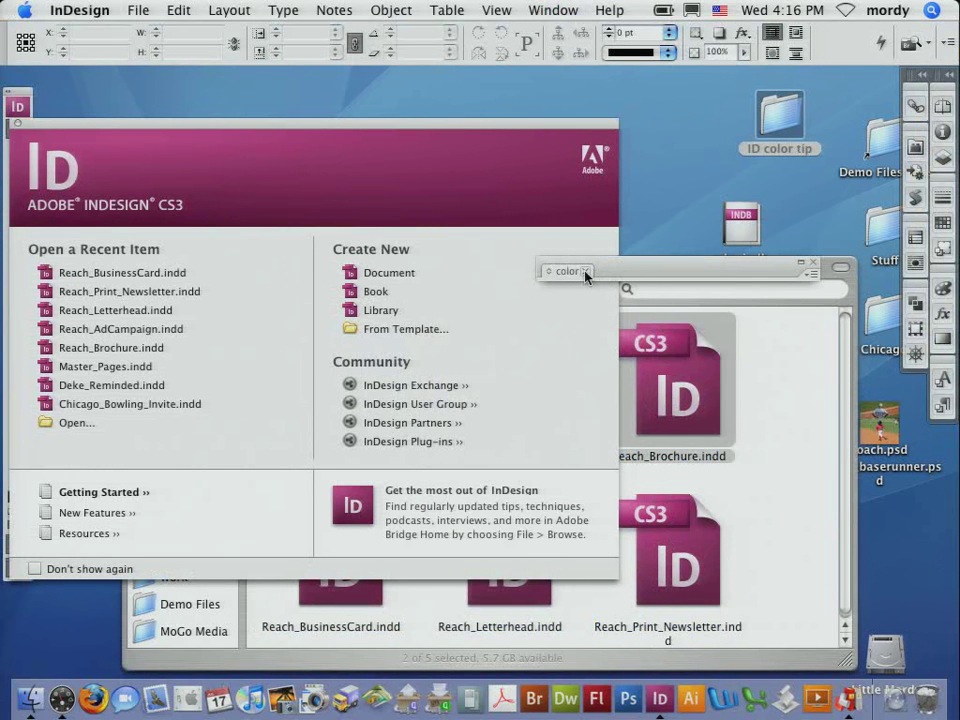
left_click(567, 276)
left_click(782, 499)
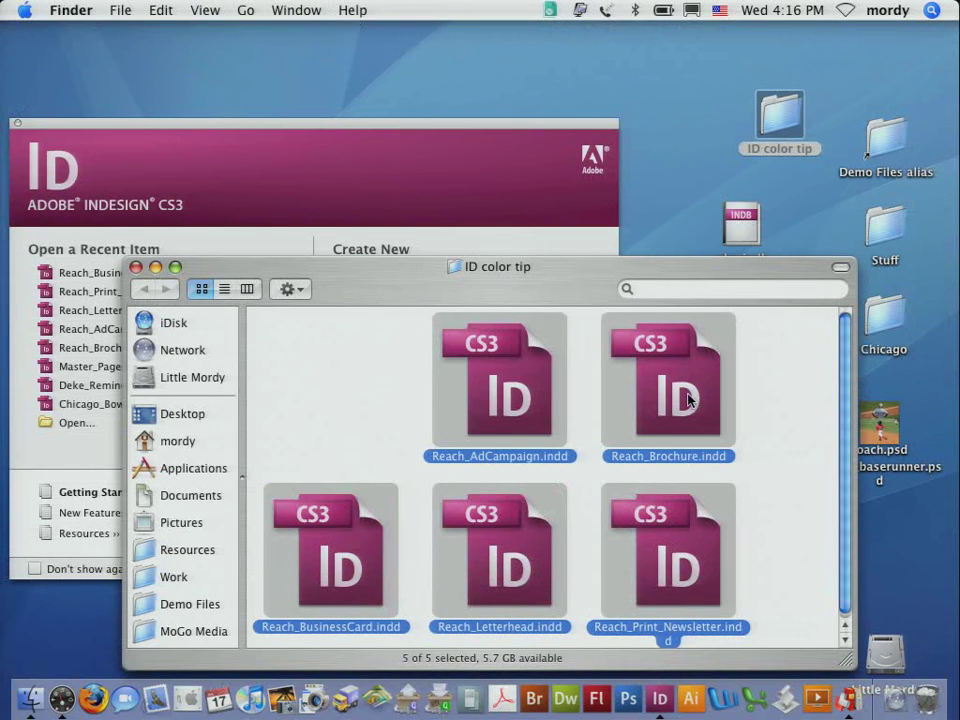
key("super+Tab")
left_click_drag(688, 399, 639, 345)
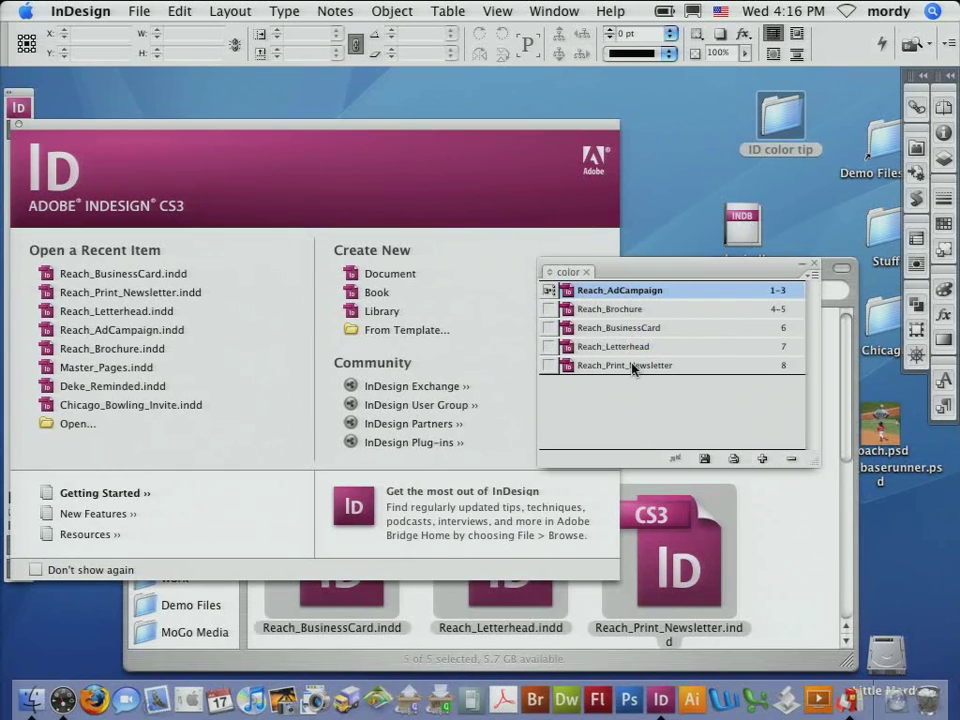
Step: Open Reach_AdCampaign from the book and raise the REACH YELLOW swatch from 20% to 100% yellow
double_click(614, 292)
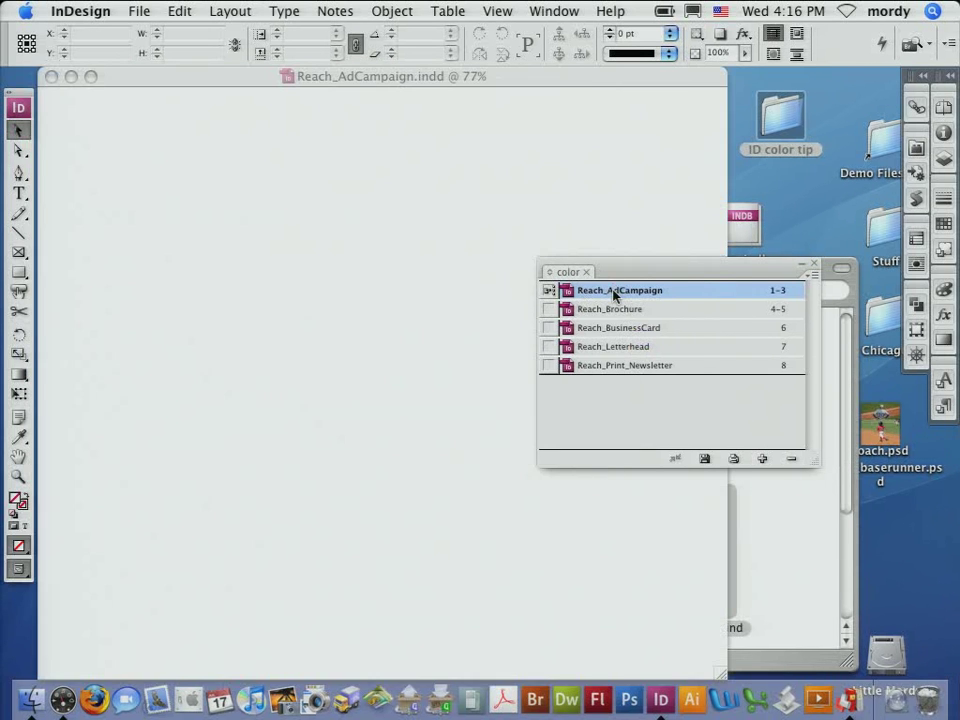
left_click(438, 447)
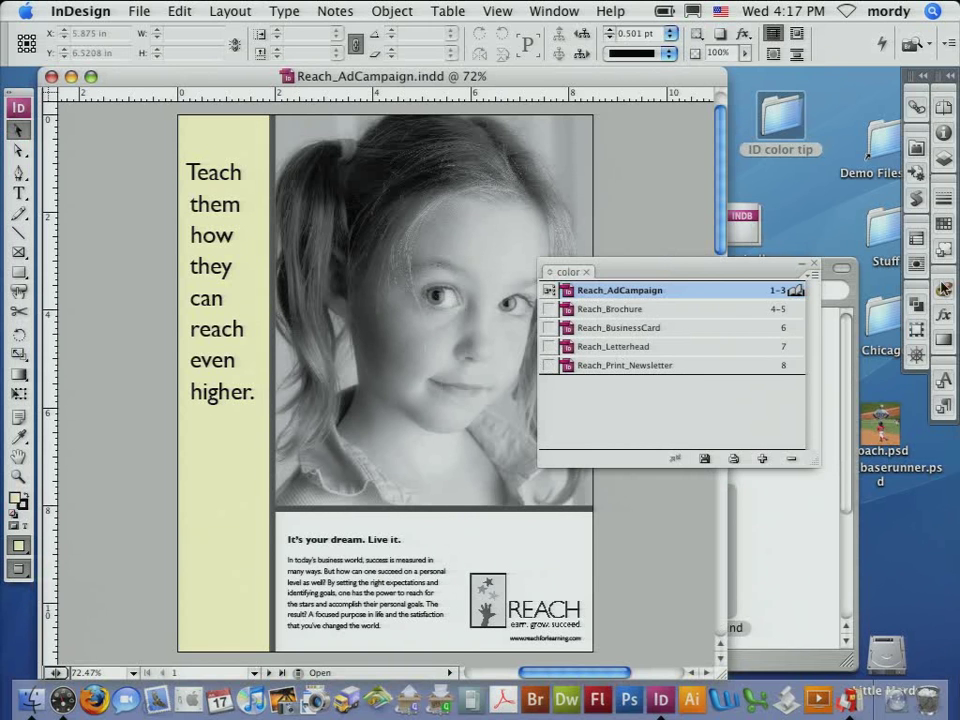
left_click(940, 234)
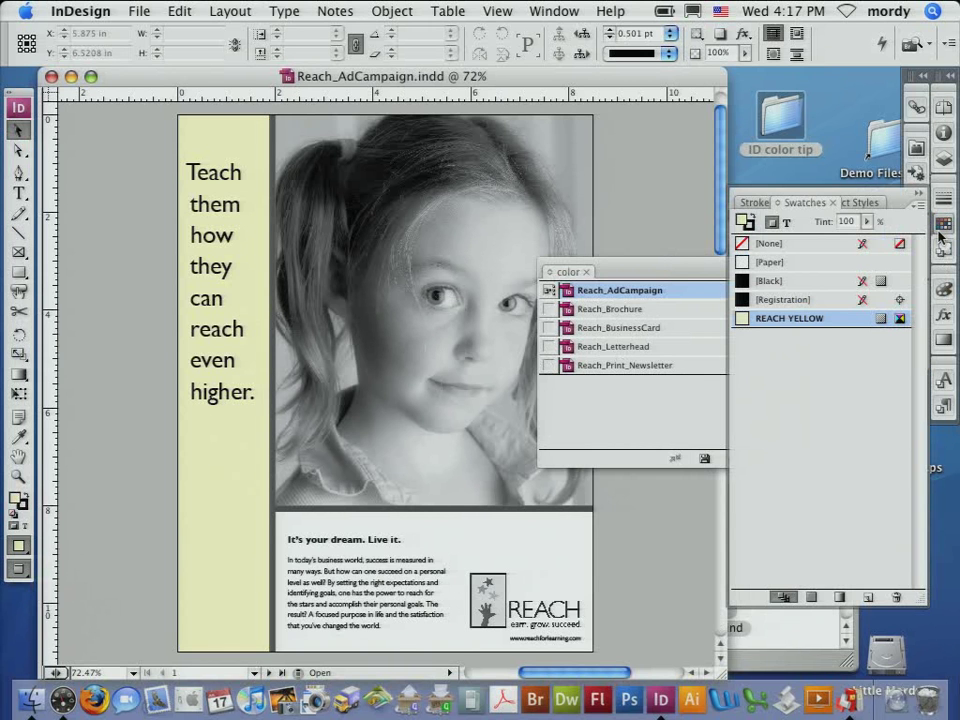
double_click(834, 318)
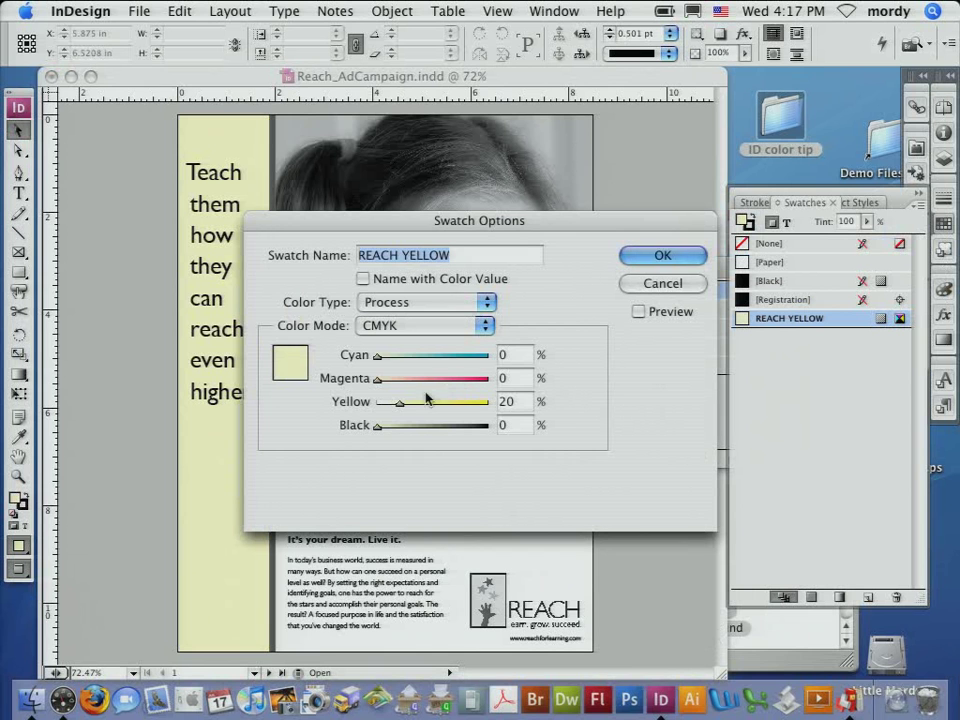
left_click_drag(399, 405, 561, 400)
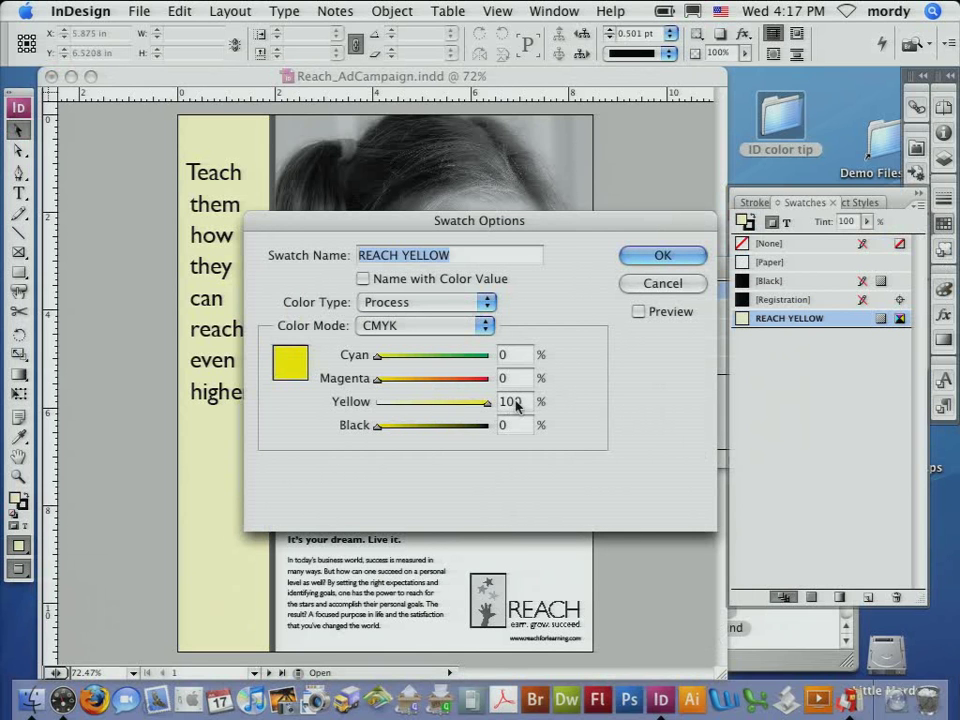
left_click(662, 256)
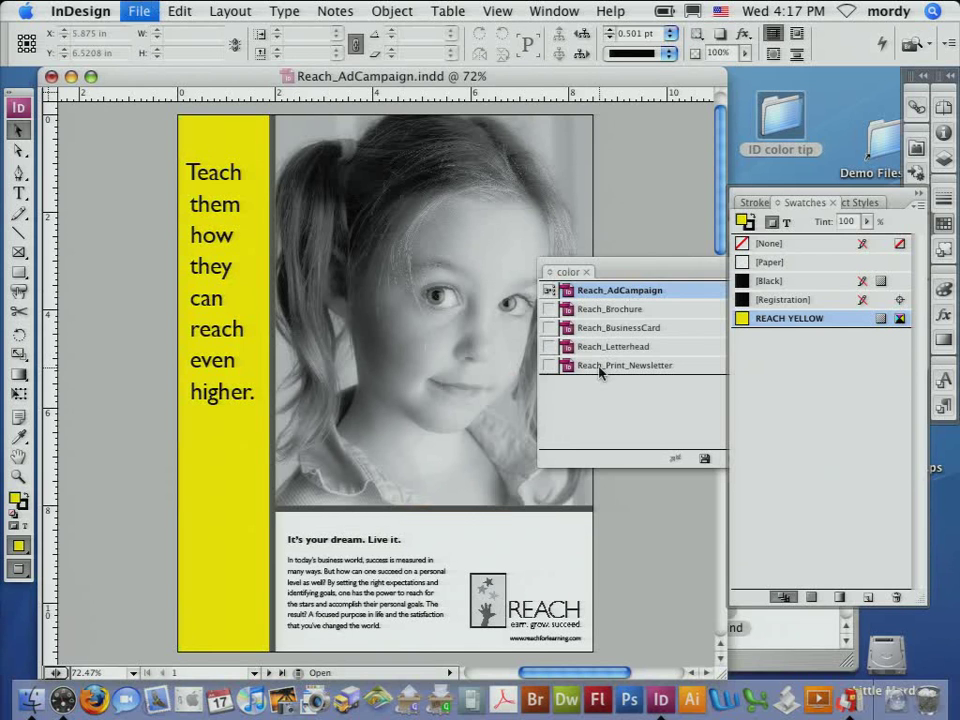
left_click(601, 401)
Step: Select Reach_AdCampaign through Reach_Print_Newsletter in the color book panel
left_click(601, 401)
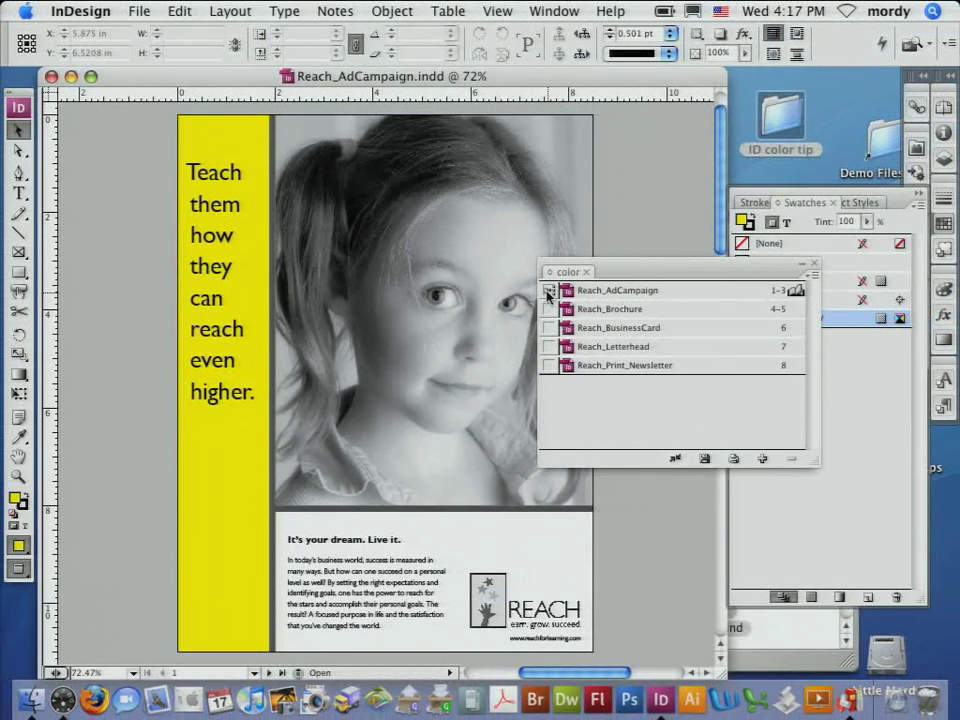
left_click(600, 290)
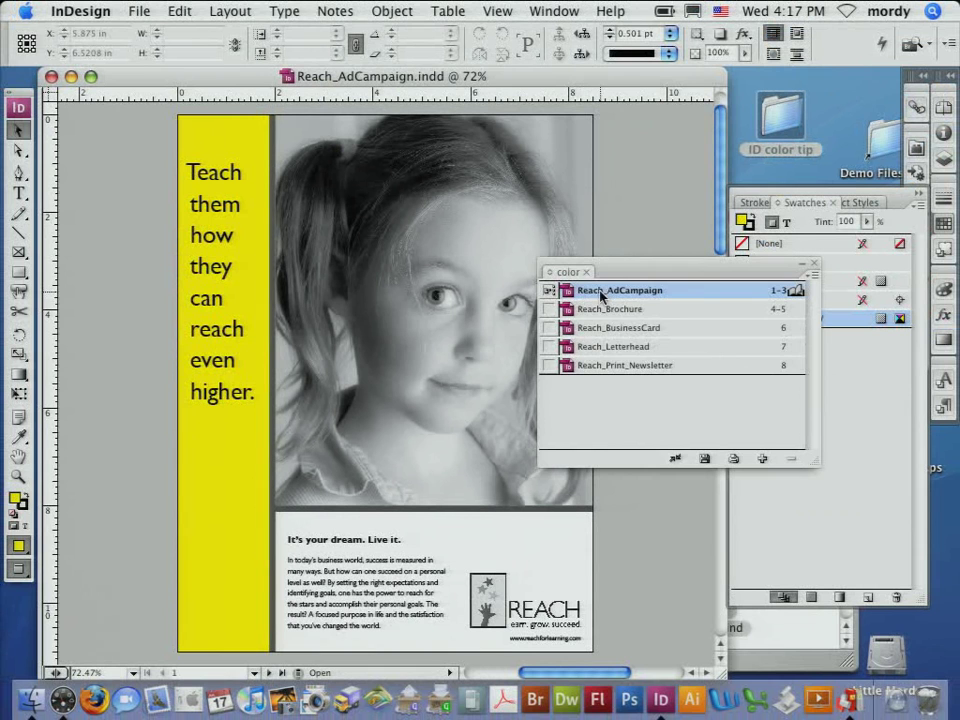
left_click(617, 365, "shift")
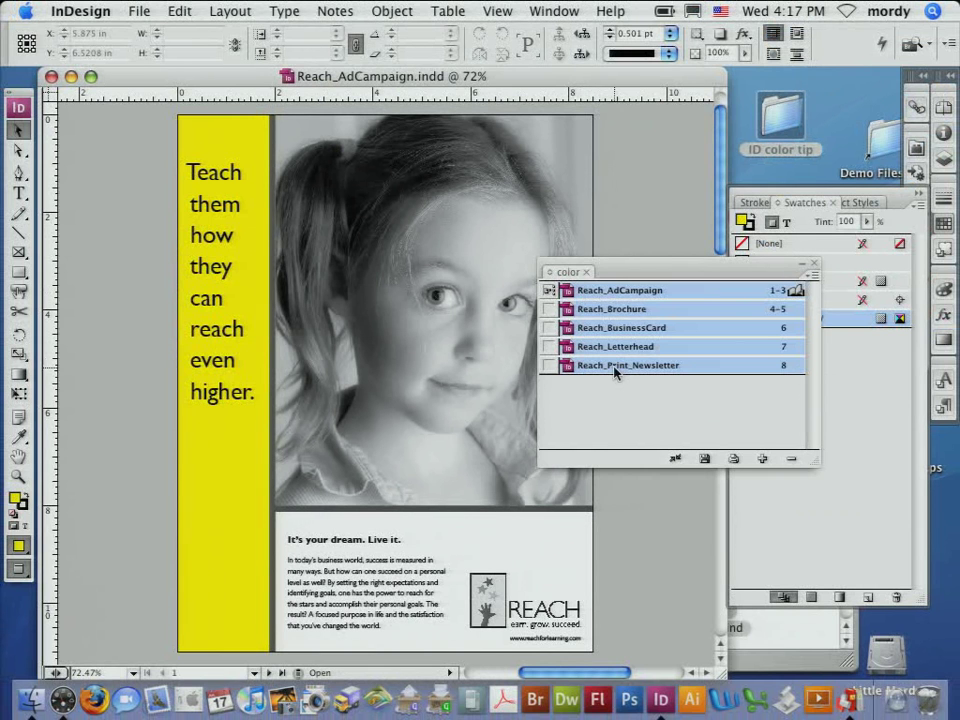
Step: Set the book's Synchronize Options to Swatches only, clearing all other styles and Other options
left_click(814, 276)
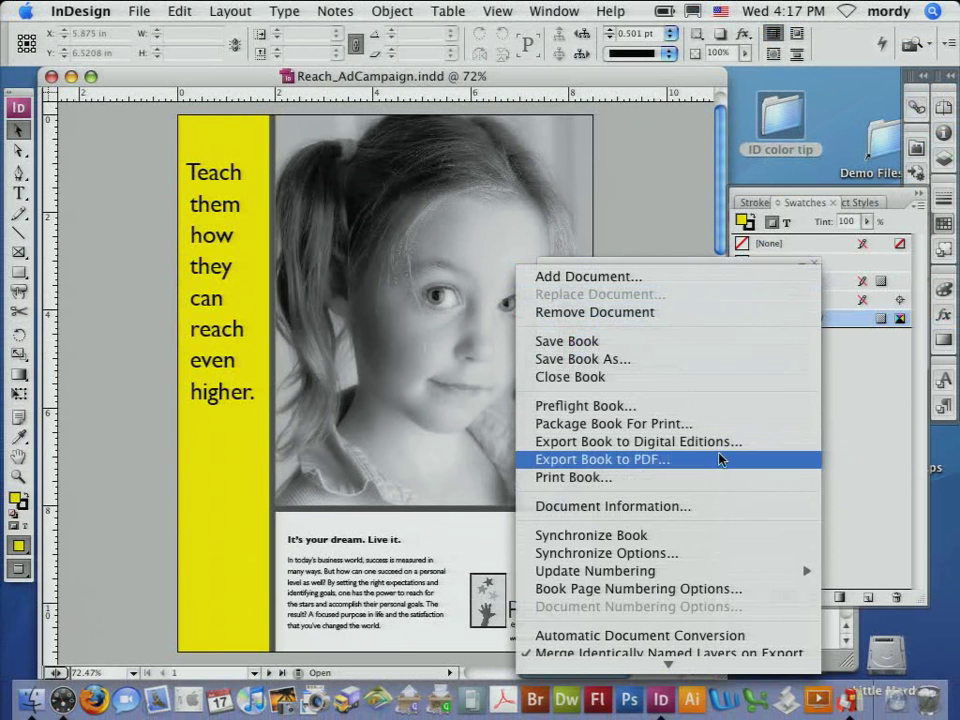
left_click(697, 562)
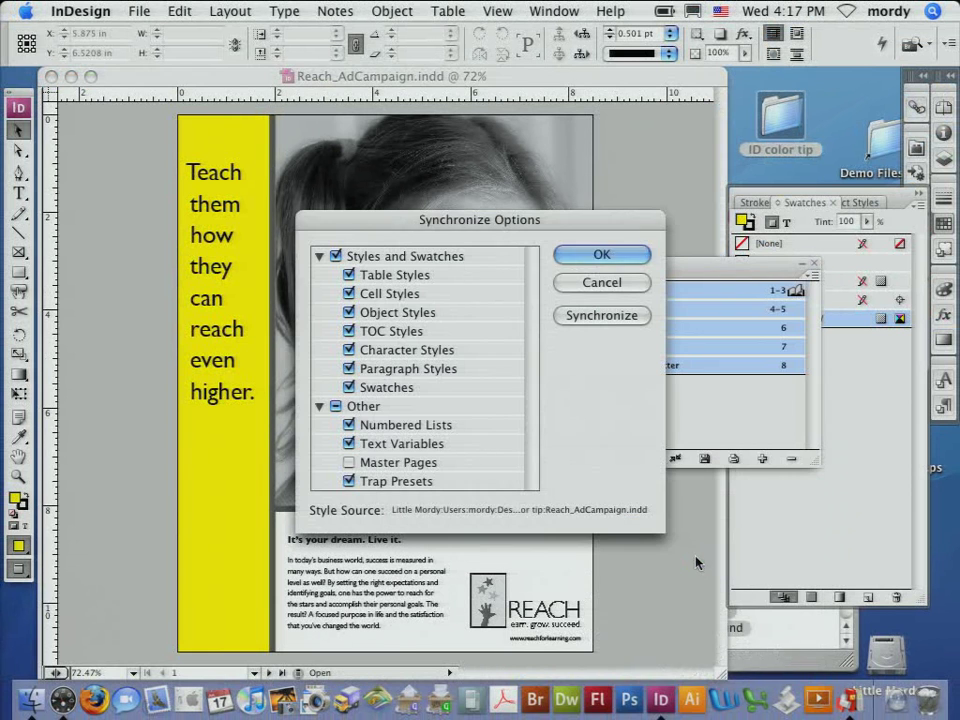
left_click_drag(432, 222, 435, 158)
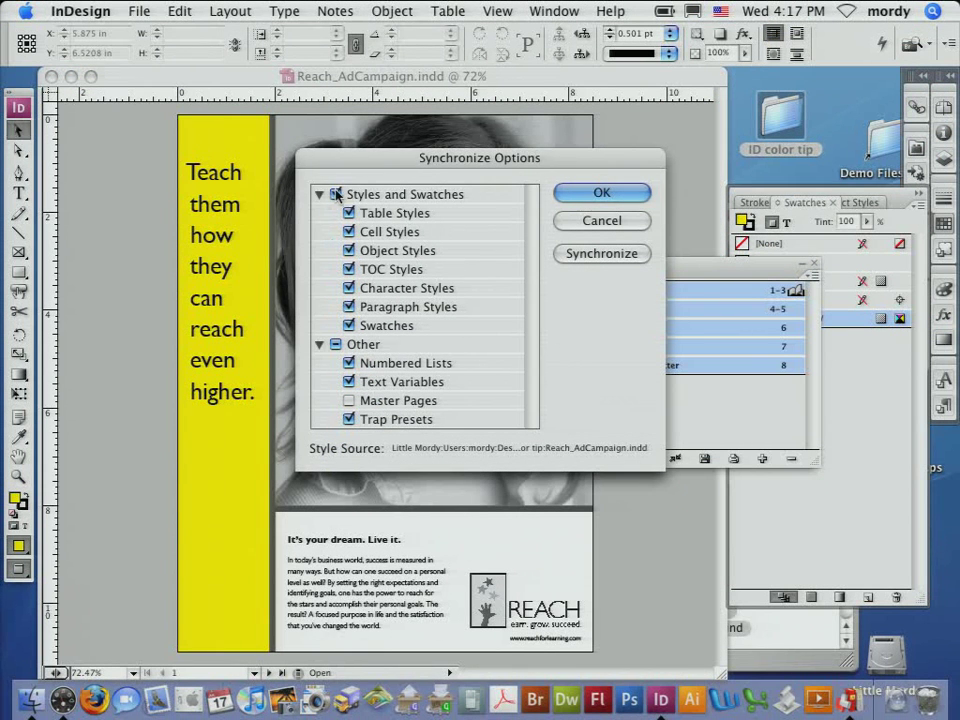
left_click(337, 194)
left_click(336, 344)
left_click(337, 344)
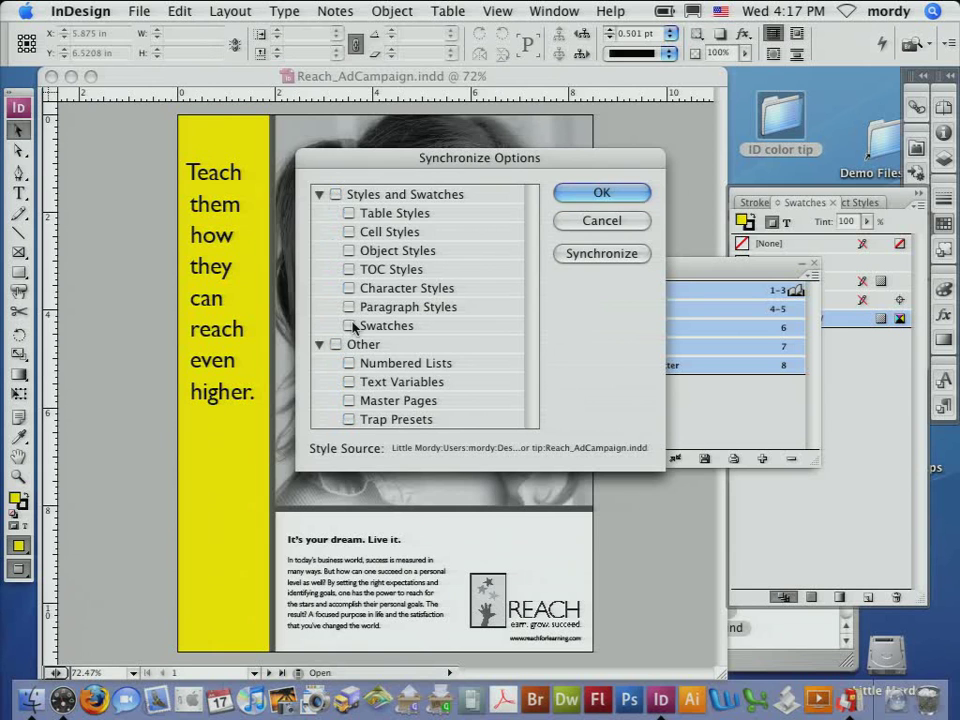
left_click(348, 325)
left_click(580, 196)
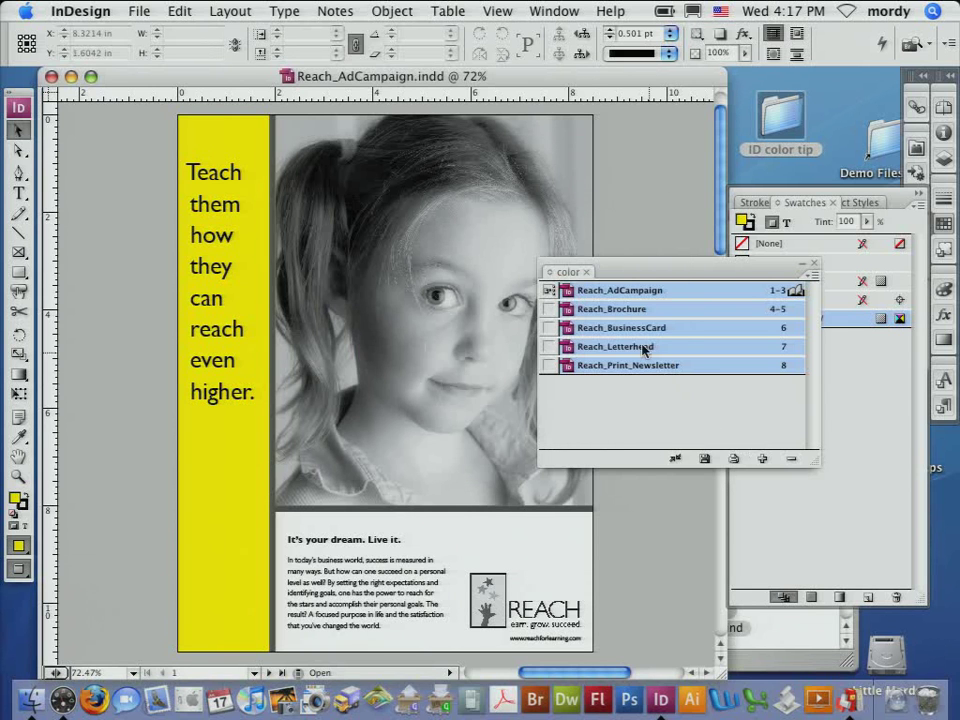
Step: Synchronize the color book, acknowledge the success alert, and open Reach_Letterhead
left_click(811, 275)
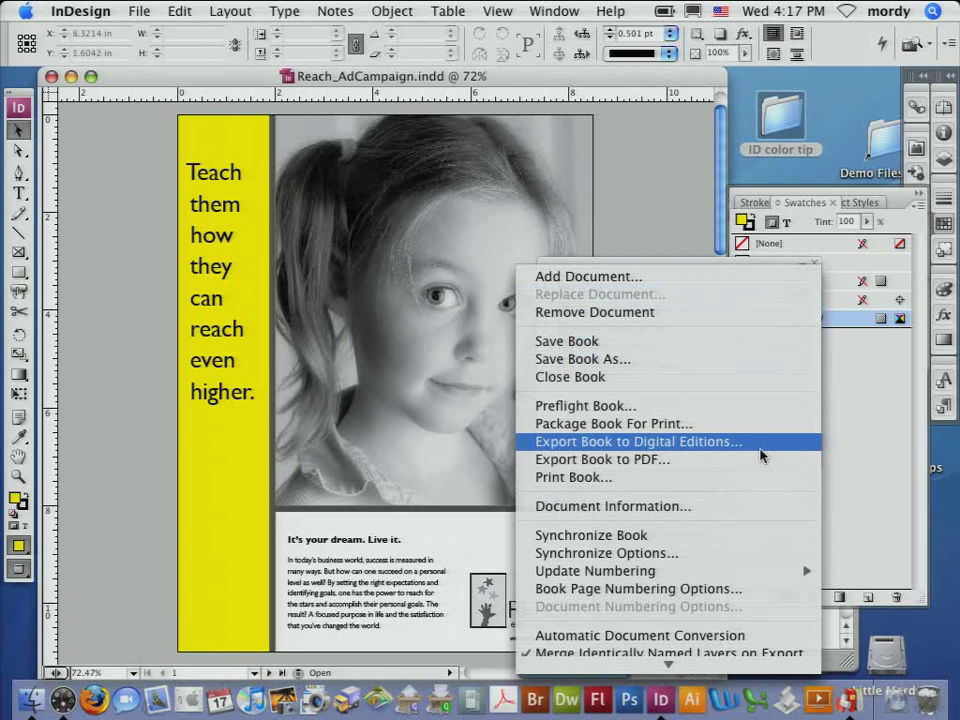
left_click(734, 538)
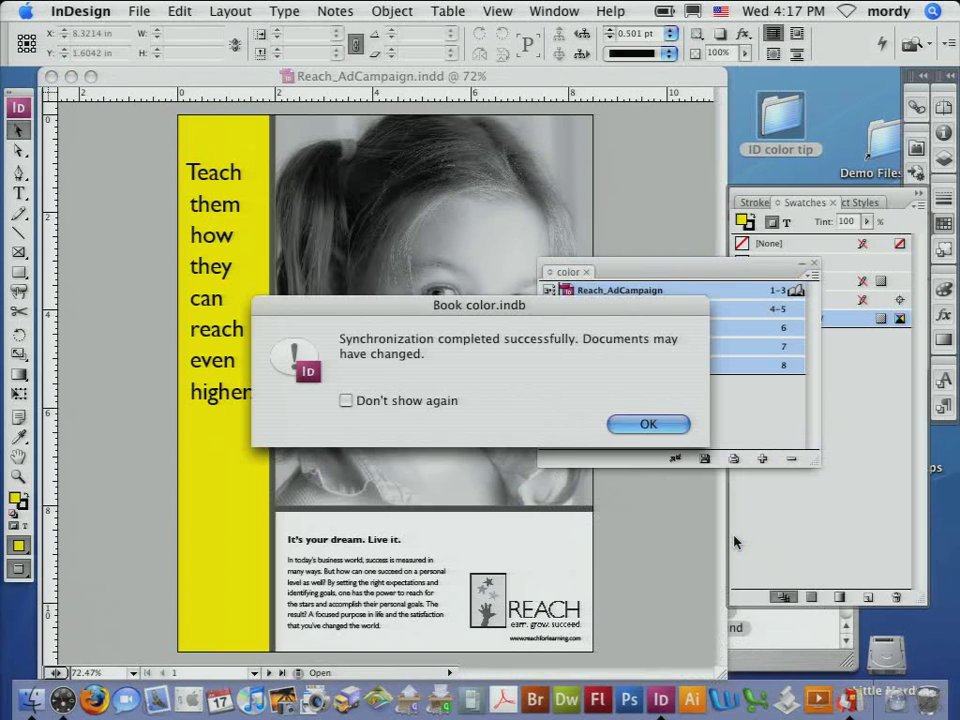
left_click(648, 424)
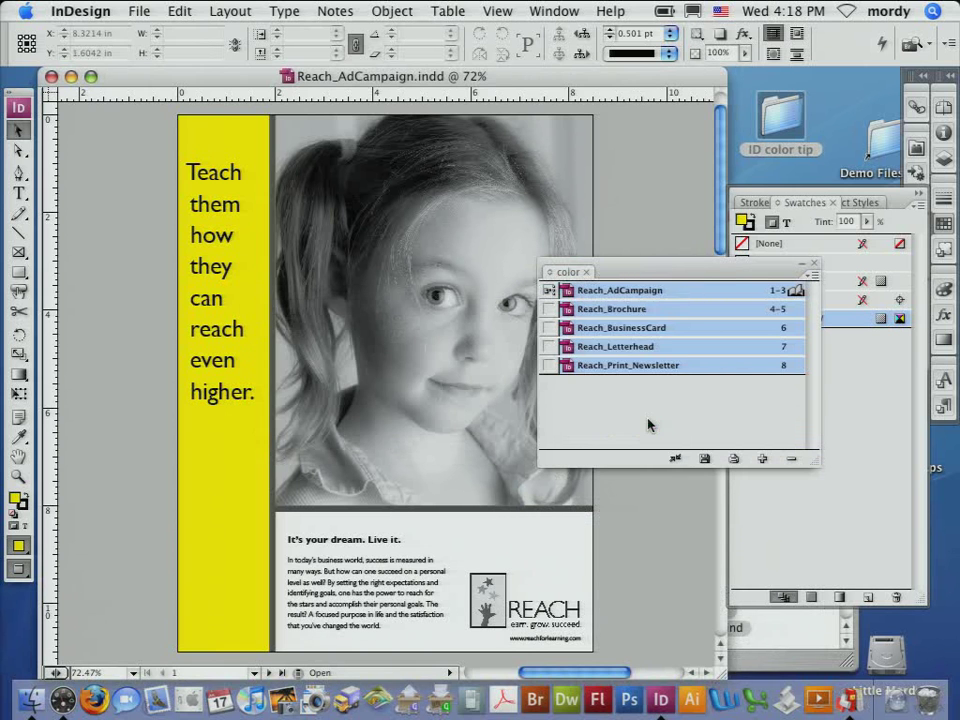
left_click(598, 346)
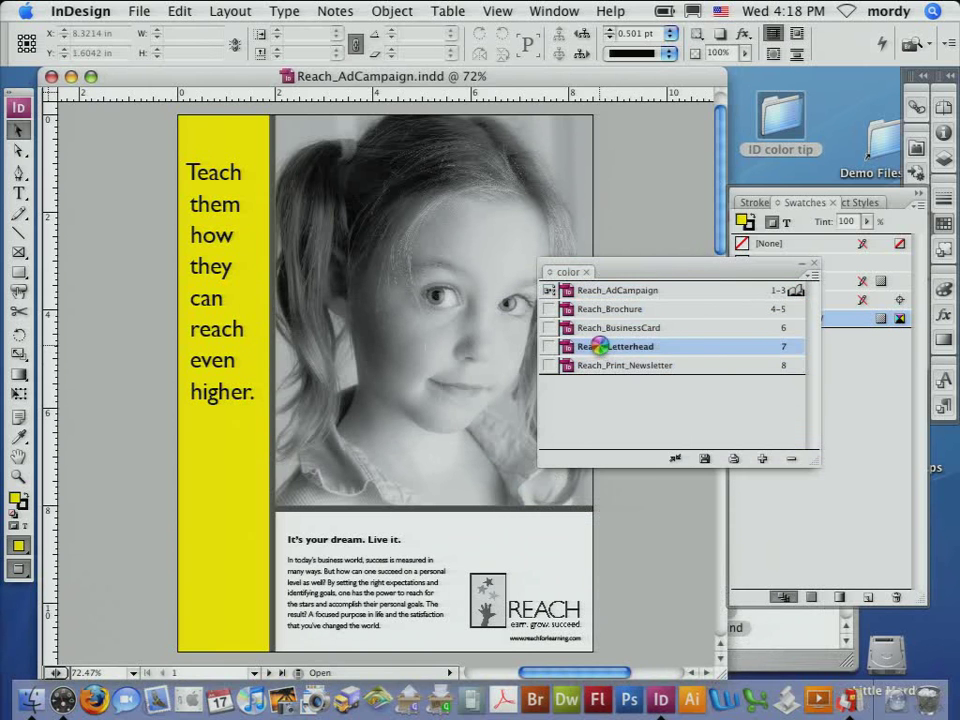